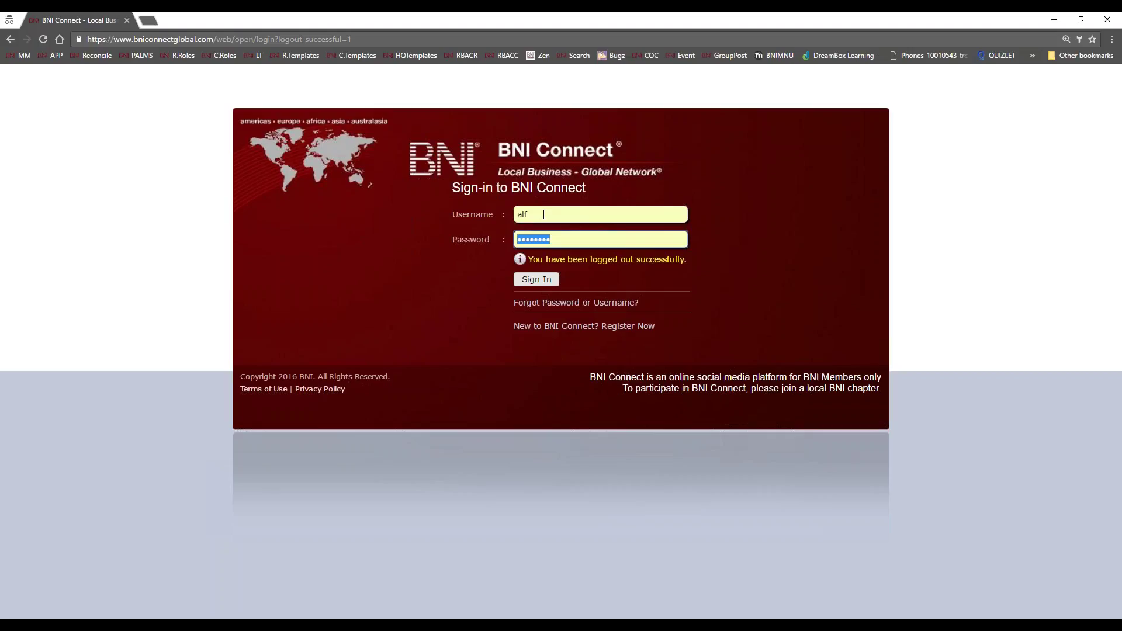
Sign in with the filled-in credentials and run the chapter-level Membership Dues Report for BNI - Brrrr
{"action": "key", "text": "Return"}
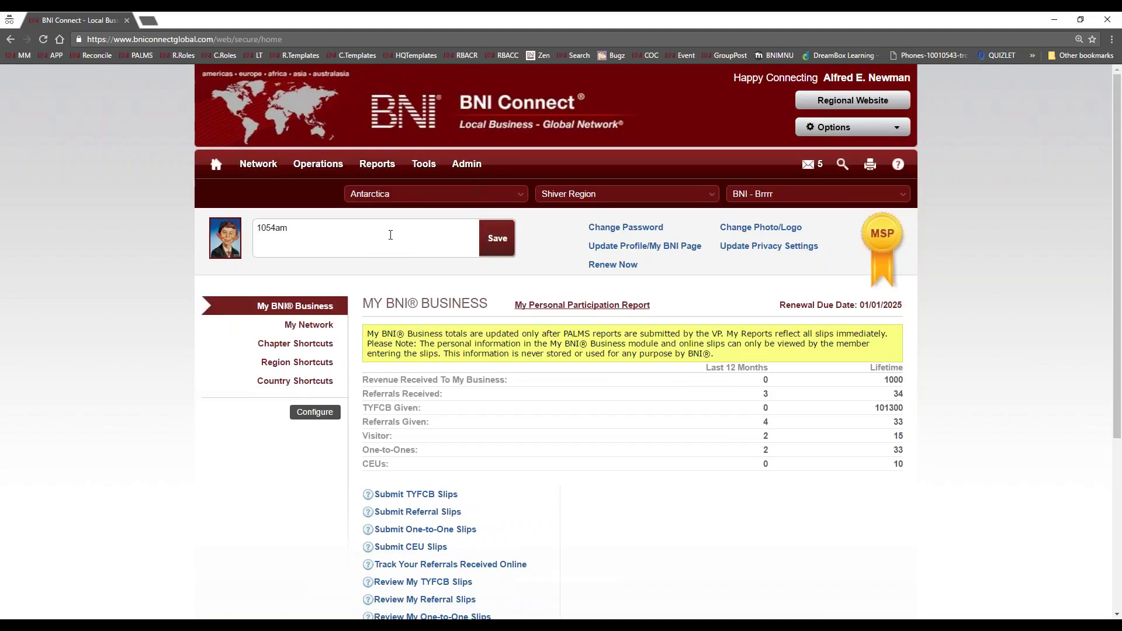
{"action": "left_click", "coordinate": [380, 233]}
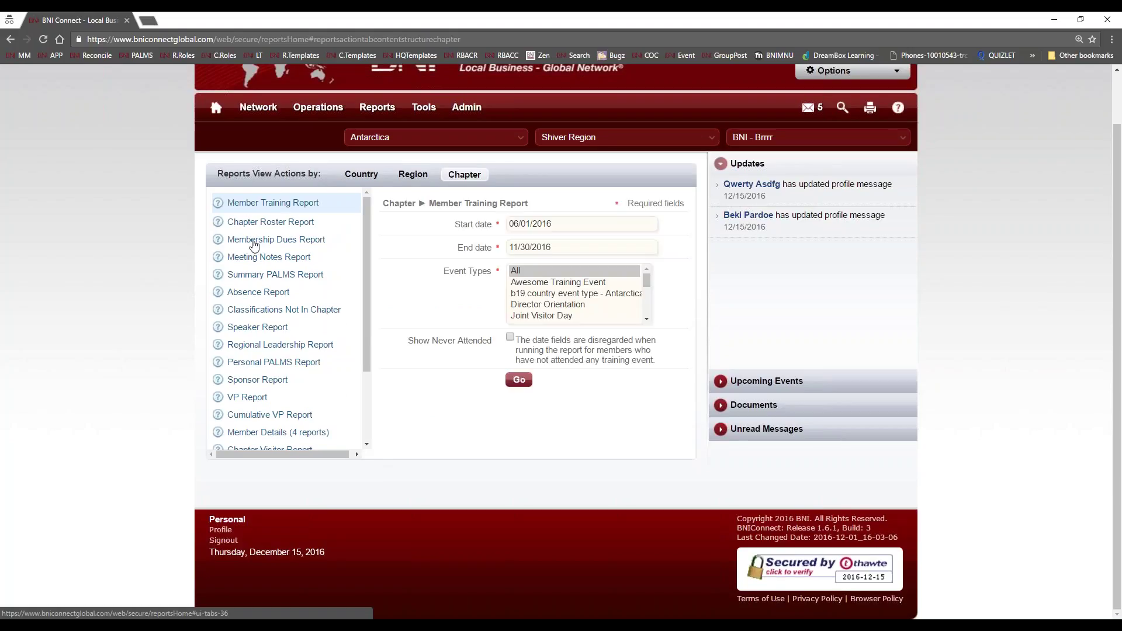
{"action": "left_click", "coordinate": [309, 246]}
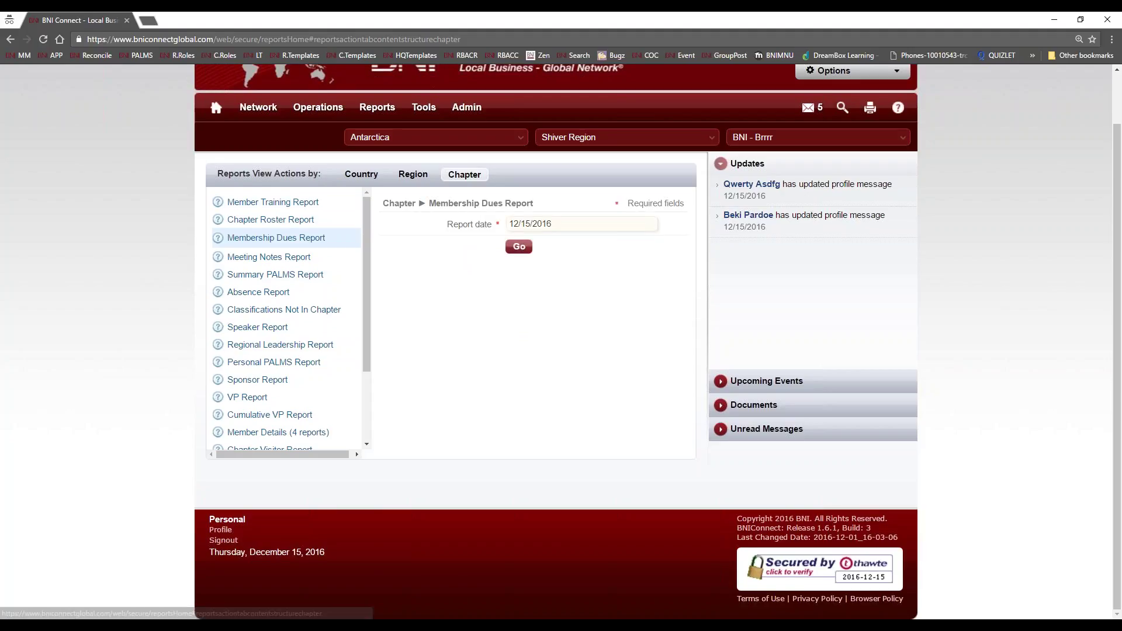
{"action": "left_click", "coordinate": [517, 248]}
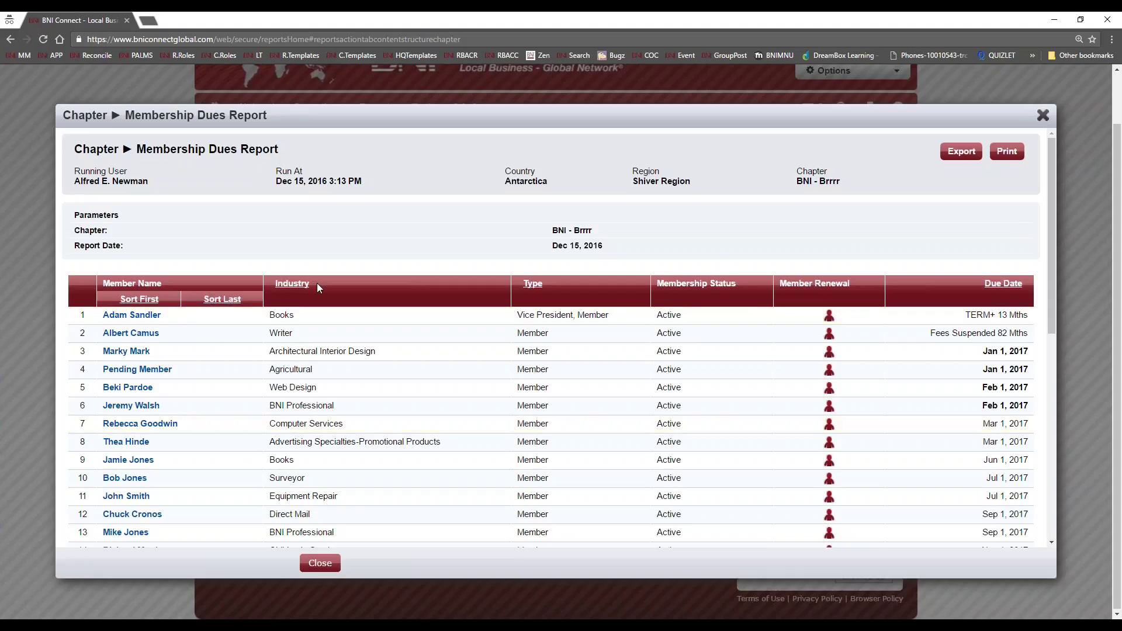
Examine the Membership Dues Report's member list, membership statuses and due dates, and its new, late and dropped member sections
{"action": "scroll", "coordinate": [383, 330], "scroll_direction": "down", "scroll_amount": 7}
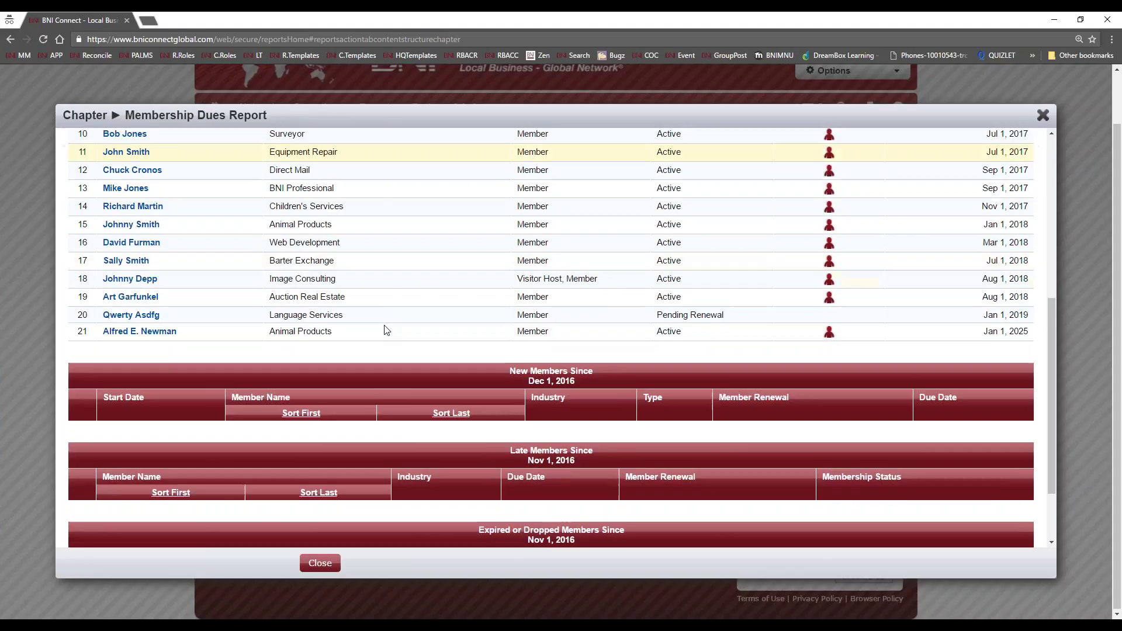
{"action": "scroll", "coordinate": [386, 328], "scroll_direction": "down", "scroll_amount": 1}
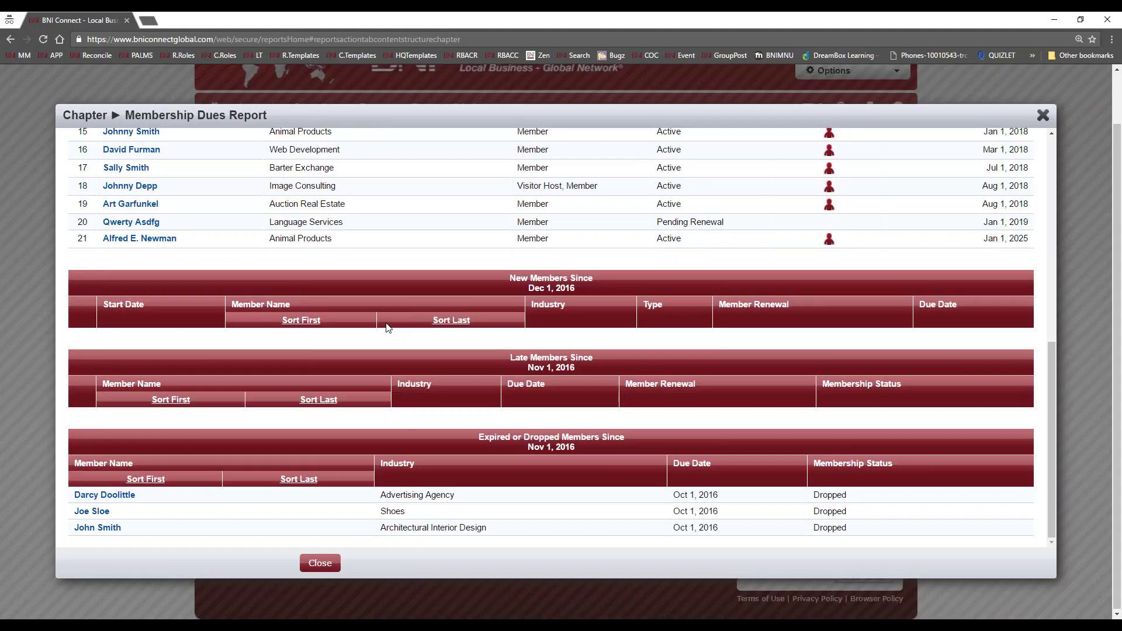
{"action": "scroll", "coordinate": [449, 374], "scroll_direction": "up", "scroll_amount": 4}
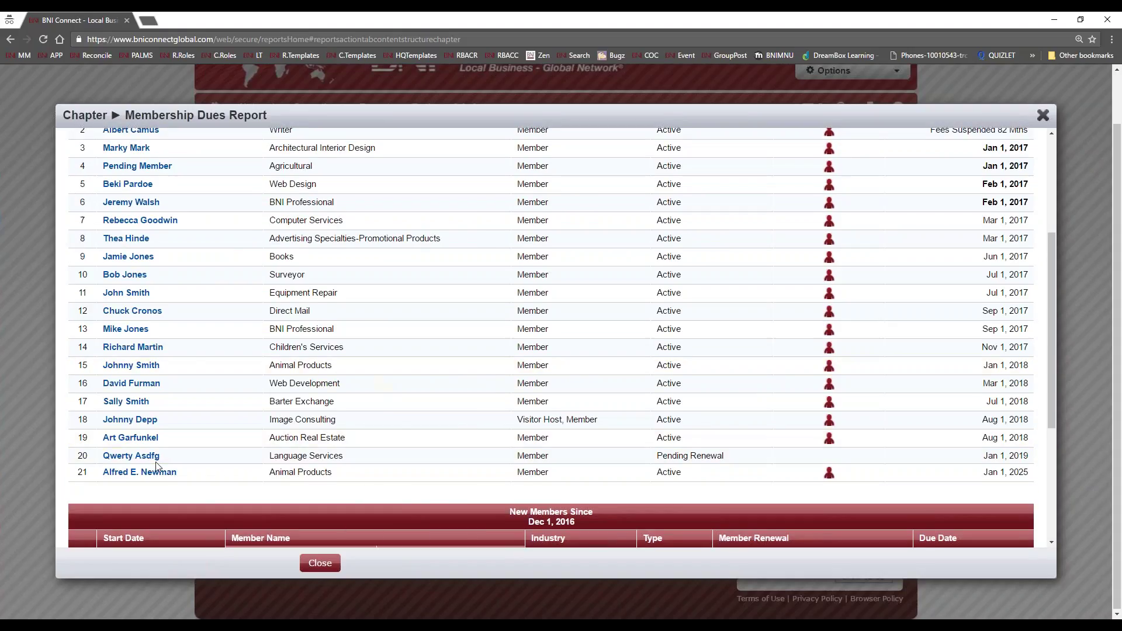
{"action": "left_click_drag", "start_coordinate": [725, 457], "coordinate": [658, 459]}
{"action": "scroll", "coordinate": [751, 469], "scroll_direction": "up", "scroll_amount": 4}
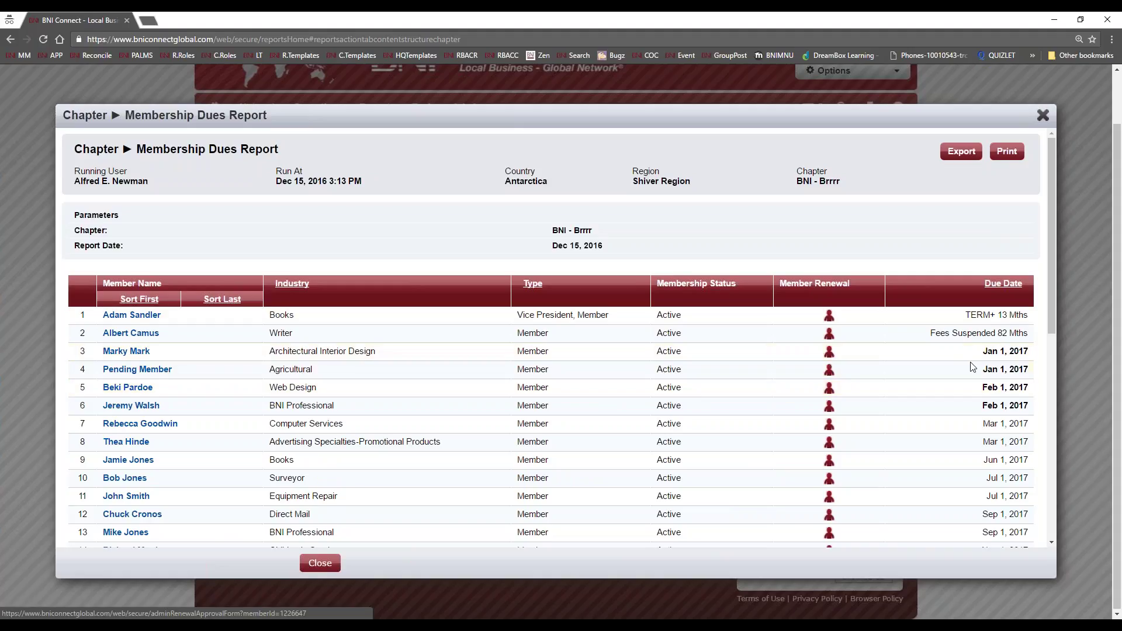
{"action": "scroll", "coordinate": [791, 421], "scroll_direction": "down", "scroll_amount": 6}
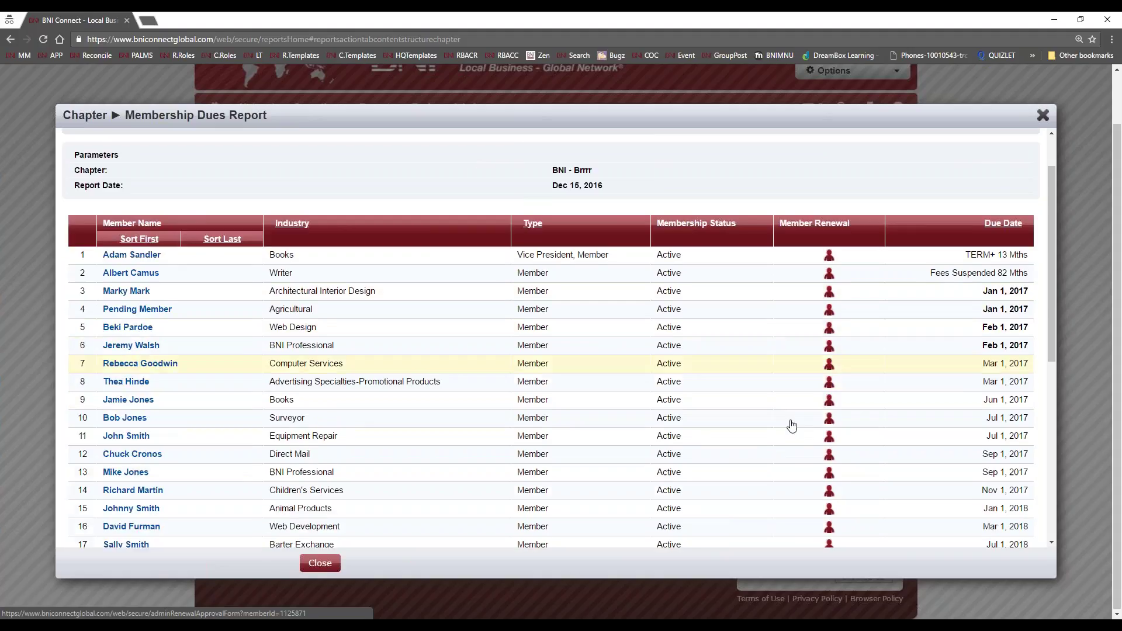
{"action": "scroll", "coordinate": [841, 346], "scroll_direction": "up", "scroll_amount": 6}
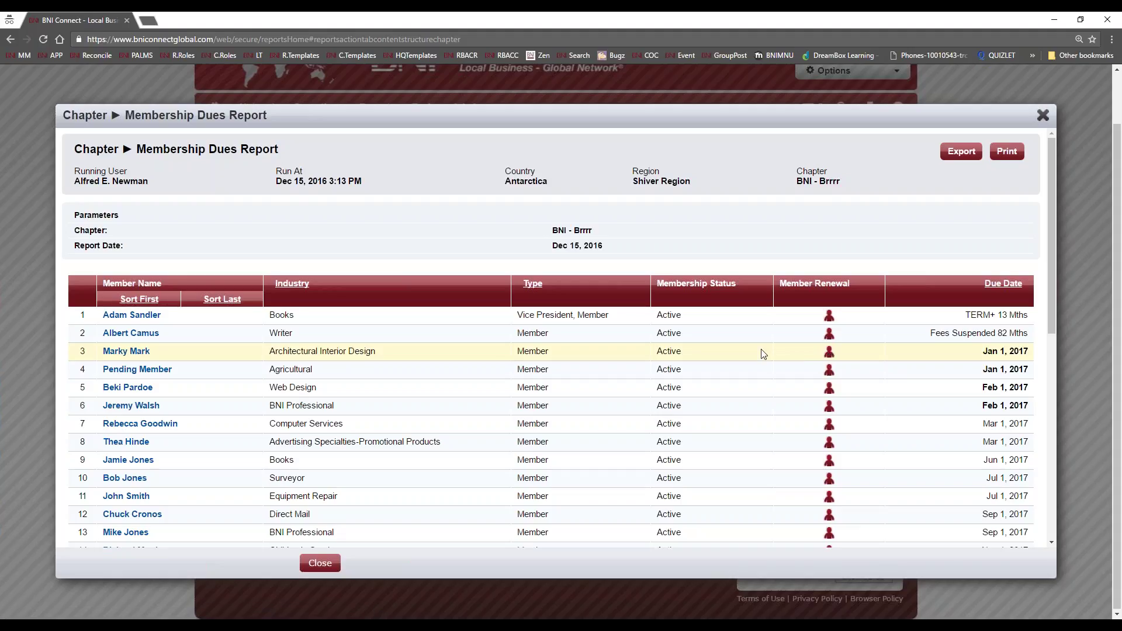
Open the renewal form of the third member listed in the dues report and check the renewal details
{"action": "left_click", "coordinate": [828, 355]}
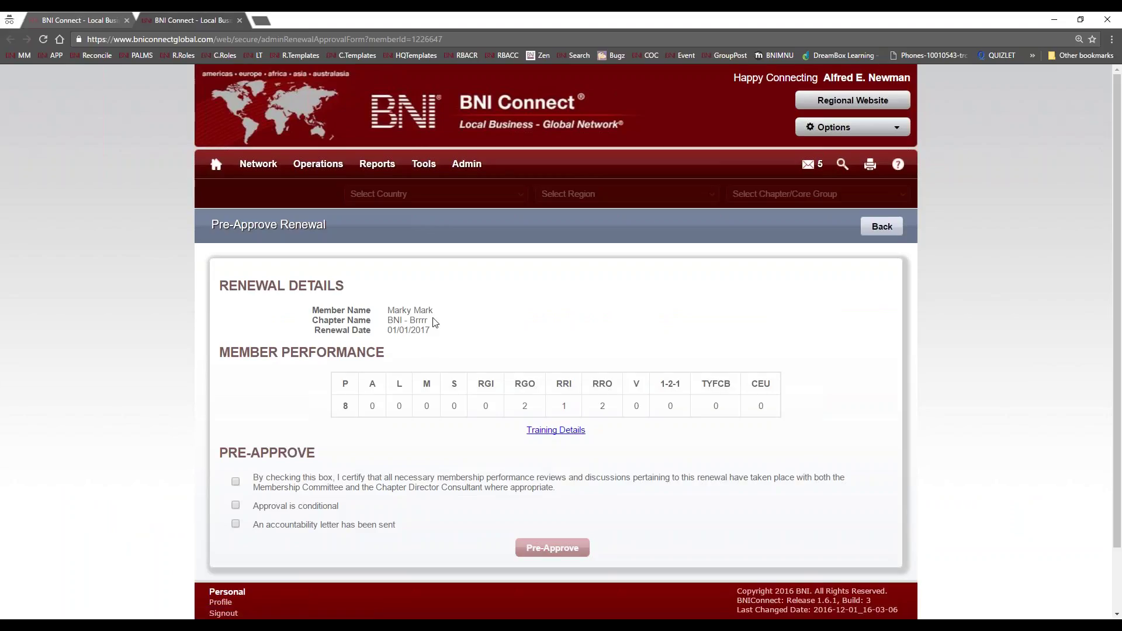
{"action": "left_click_drag", "start_coordinate": [434, 310], "coordinate": [384, 321]}
{"action": "left_click", "coordinate": [398, 345]}
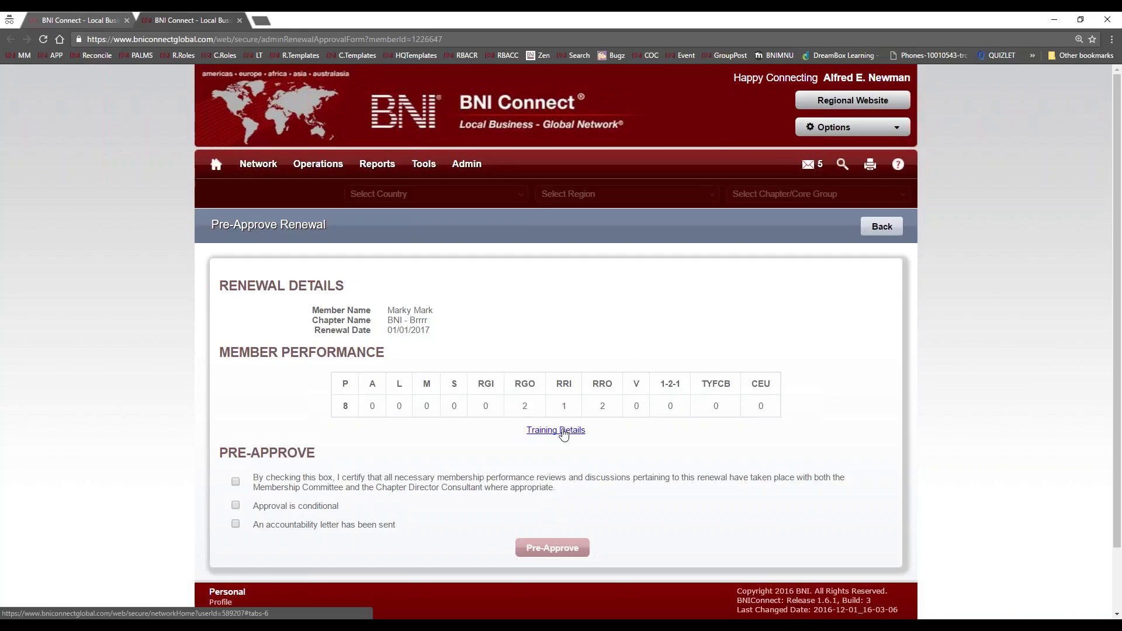
Examine the member's training details, profile, bio, testimonials and photos from the renewal form, and close the member's page
{"action": "left_click", "coordinate": [559, 430]}
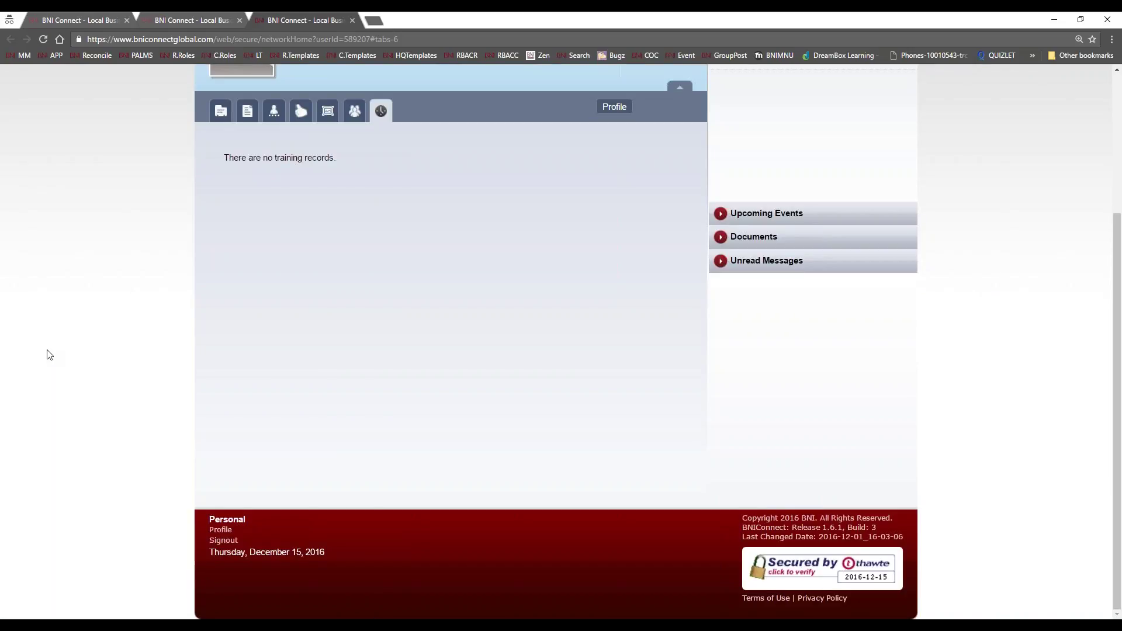
{"action": "scroll", "coordinate": [263, 334], "scroll_direction": "up", "scroll_amount": 3}
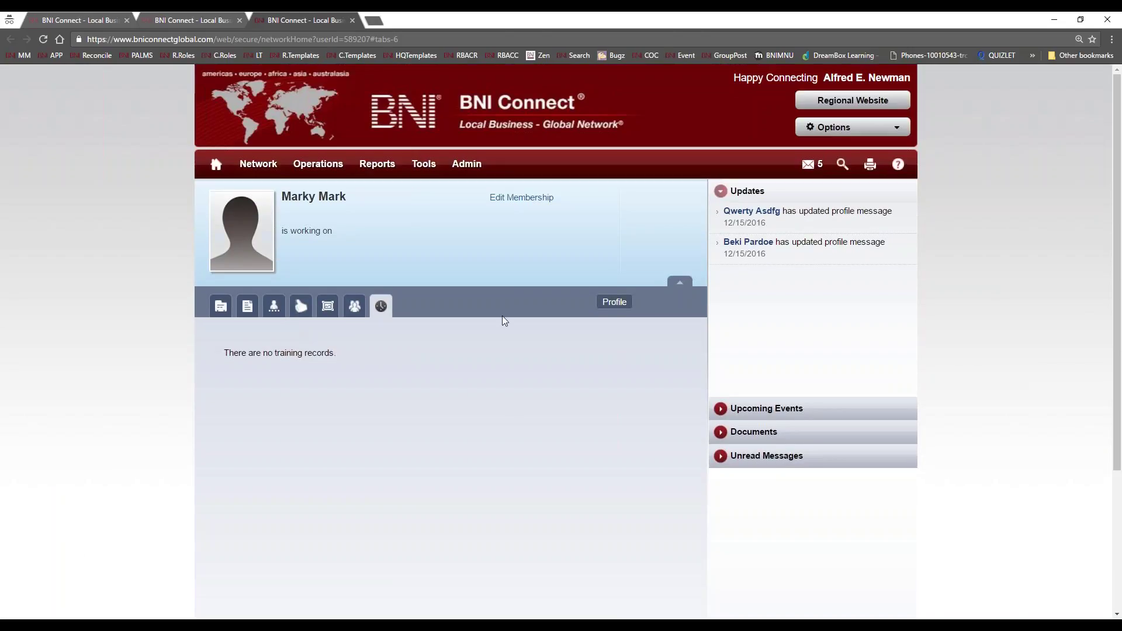
{"action": "left_click_drag", "start_coordinate": [346, 353], "coordinate": [221, 354]}
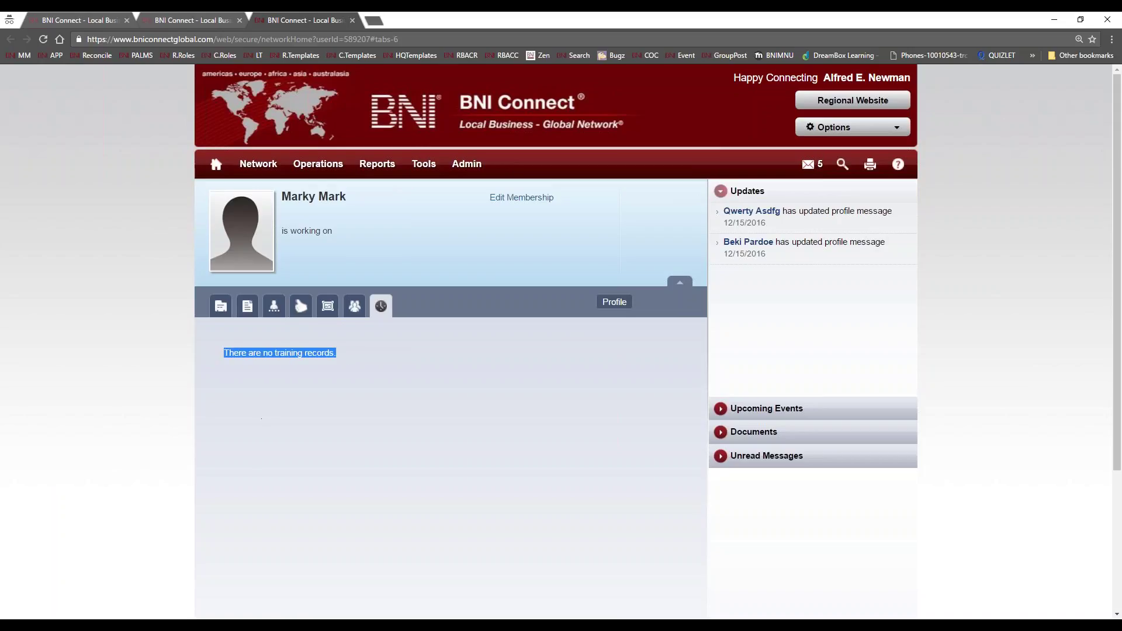
{"action": "left_click", "coordinate": [221, 306]}
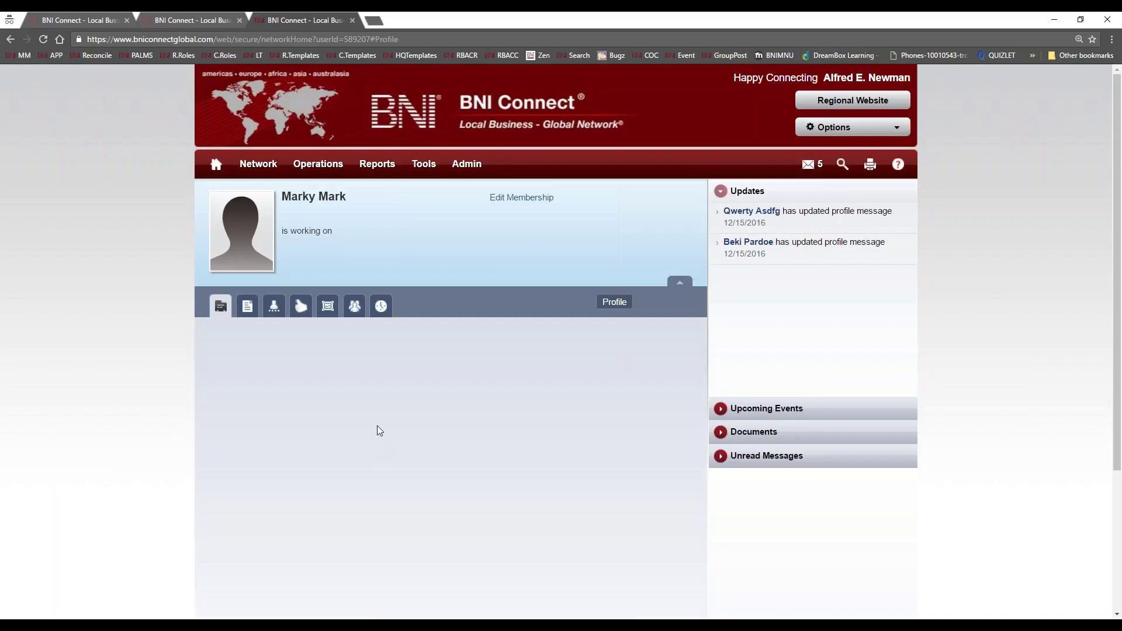
{"action": "scroll", "coordinate": [383, 430], "scroll_direction": "down", "scroll_amount": 2}
{"action": "scroll", "coordinate": [367, 425], "scroll_direction": "up", "scroll_amount": 1}
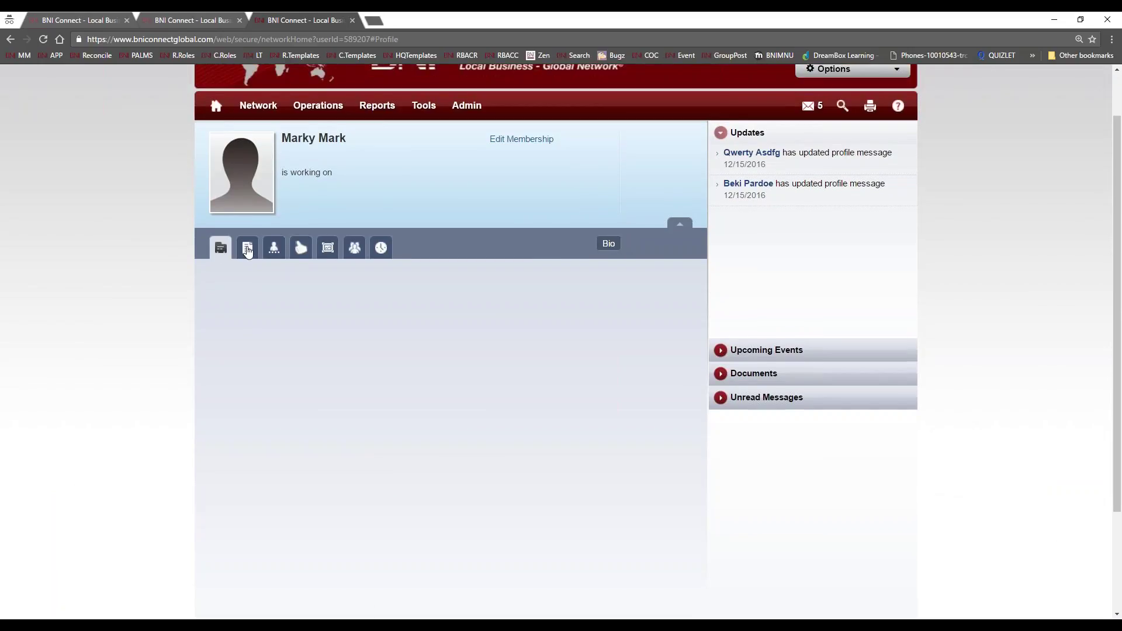
{"action": "left_click", "coordinate": [248, 250]}
{"action": "scroll", "coordinate": [275, 263], "scroll_direction": "up", "scroll_amount": 1}
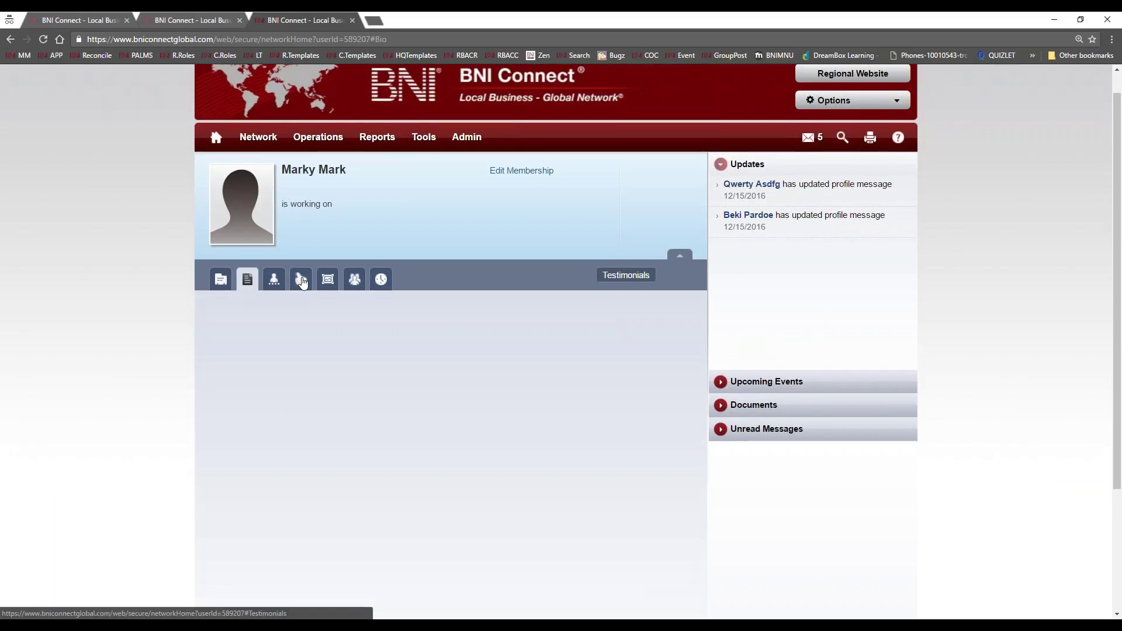
{"action": "left_click", "coordinate": [301, 280]}
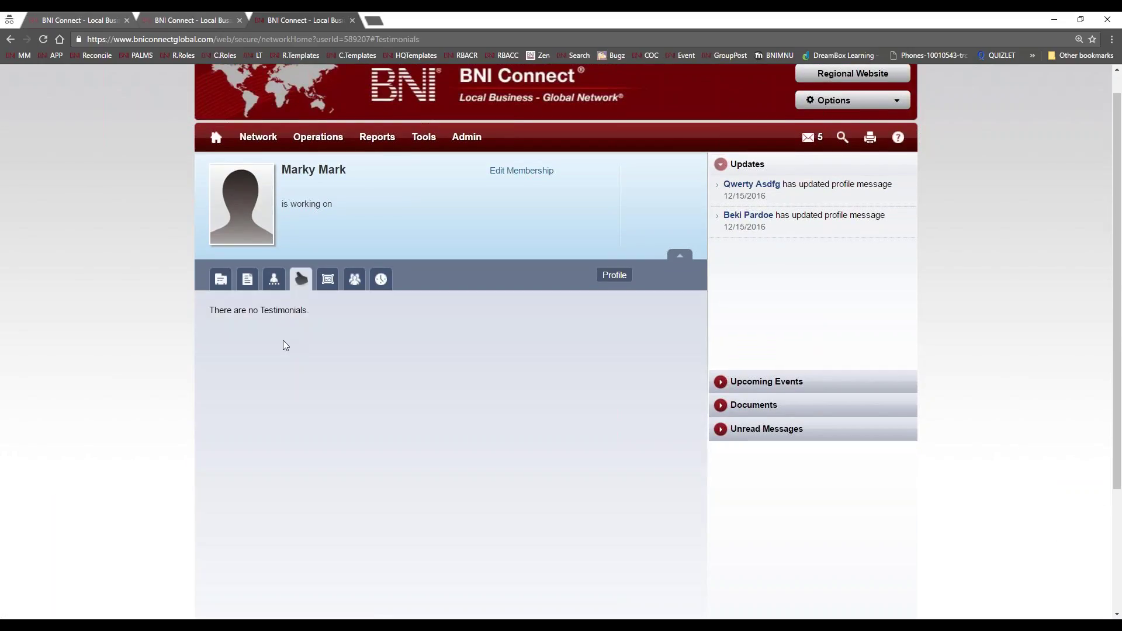
{"action": "left_click", "coordinate": [328, 280]}
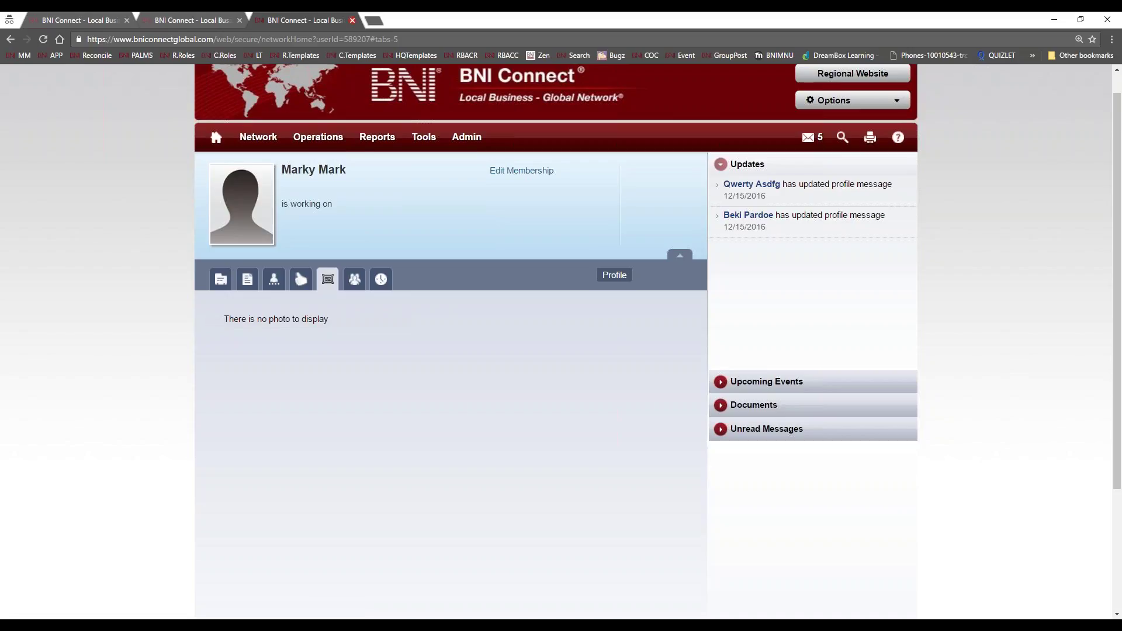
{"action": "left_click", "coordinate": [352, 20]}
Certify that the necessary performance reviews have taken place, pre-approve the member's renewal, and return to the home page
{"action": "scroll", "coordinate": [341, 509], "scroll_direction": "down", "scroll_amount": 1}
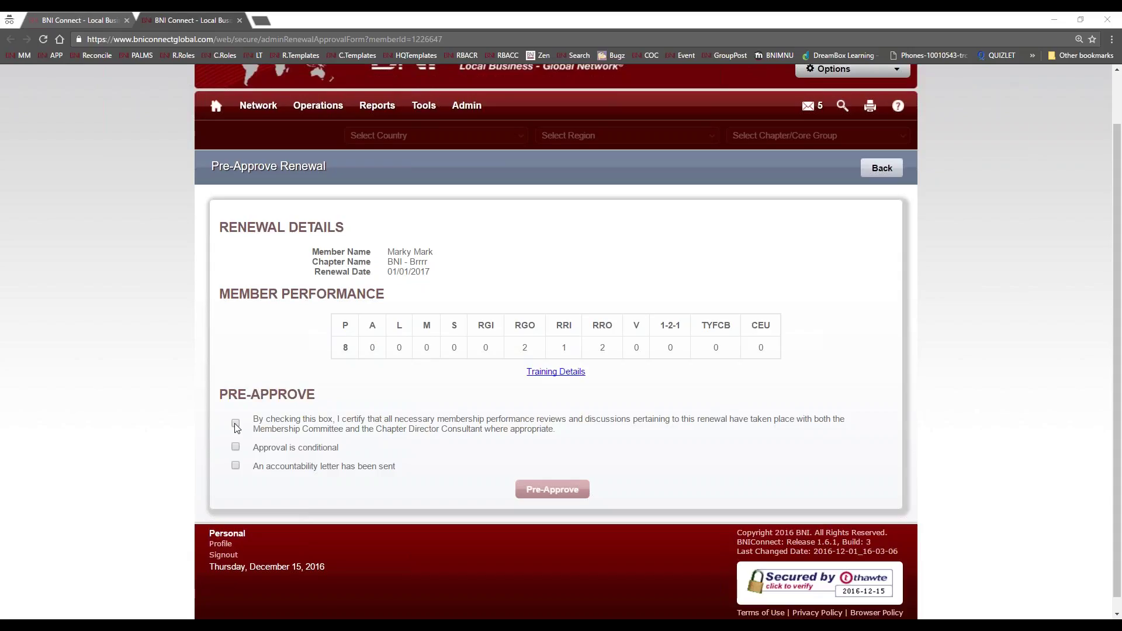
{"action": "left_click_drag", "start_coordinate": [267, 421], "coordinate": [451, 428]}
{"action": "left_click", "coordinate": [398, 421]}
{"action": "left_click", "coordinate": [236, 423]}
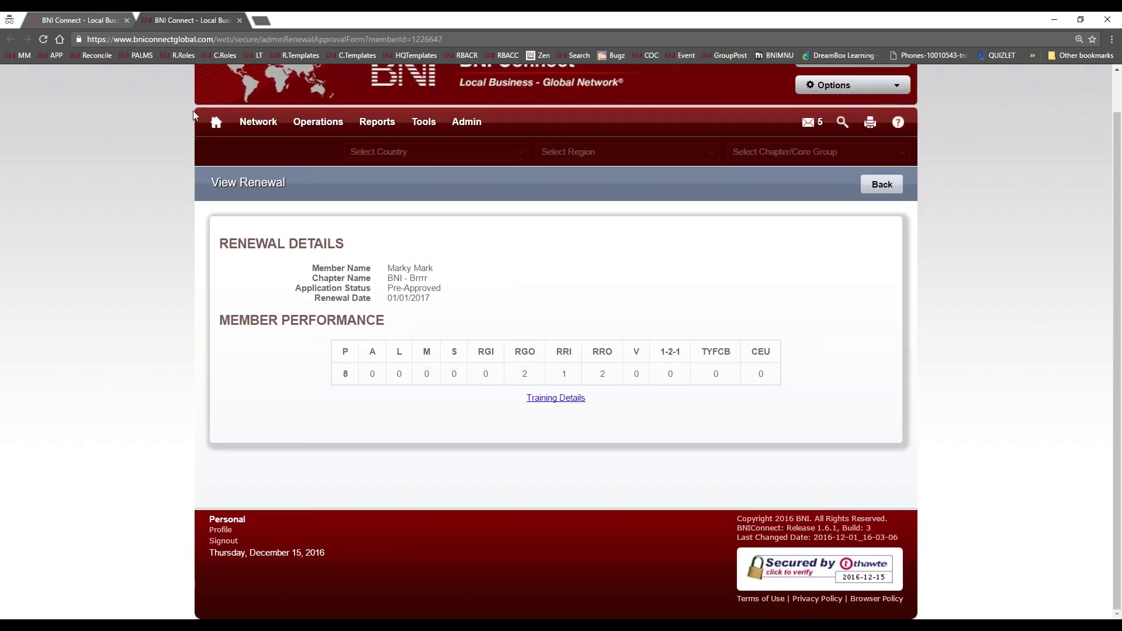
{"action": "left_click", "coordinate": [216, 121]}
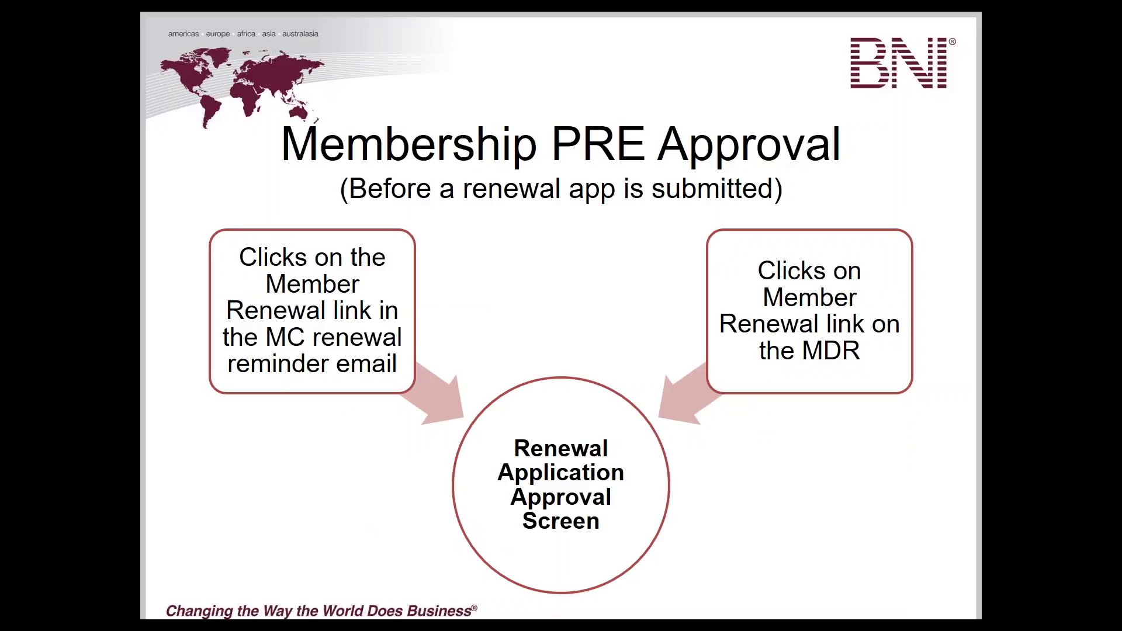
{"action": "key", "text": "Right"}
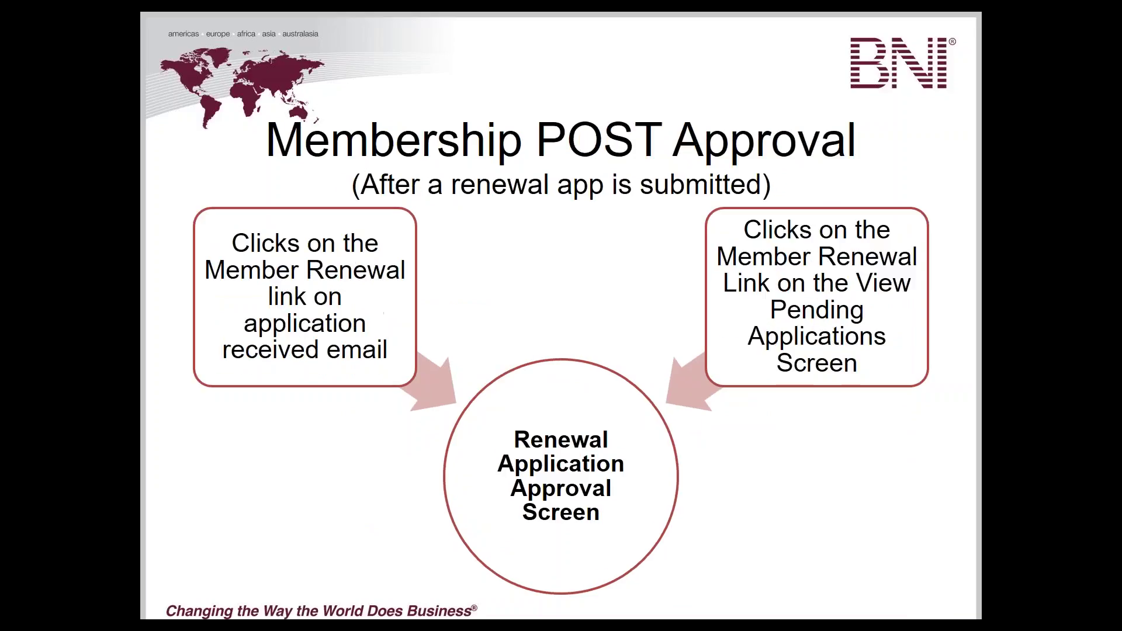
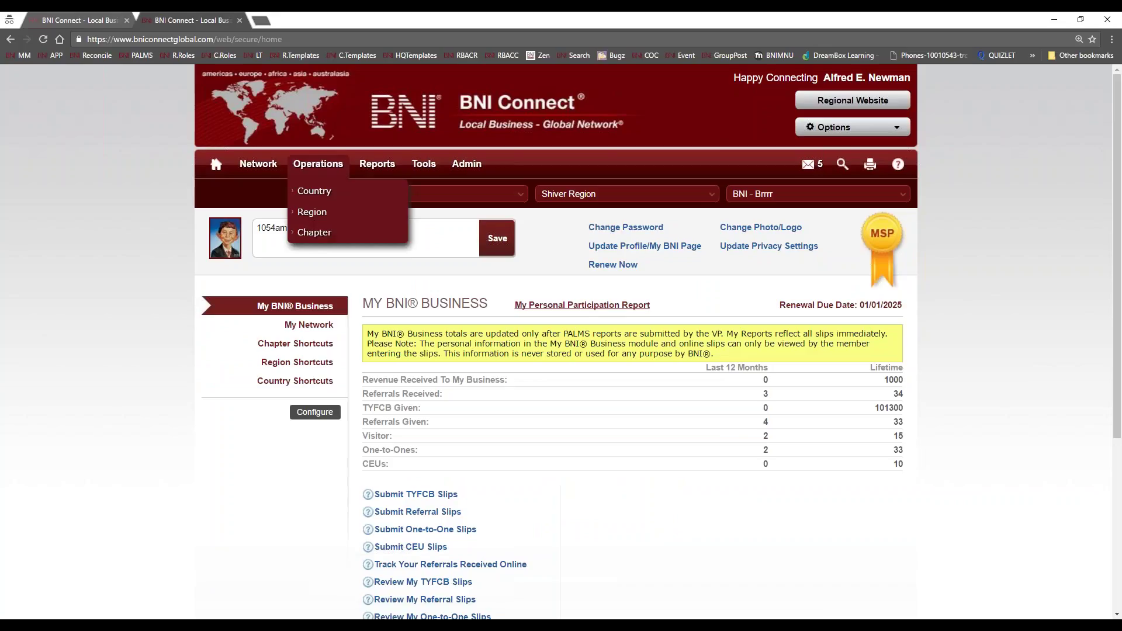
Open the chapter's pending applications from membership management and check the payment type of the pending renewal
{"action": "left_click", "coordinate": [314, 232]}
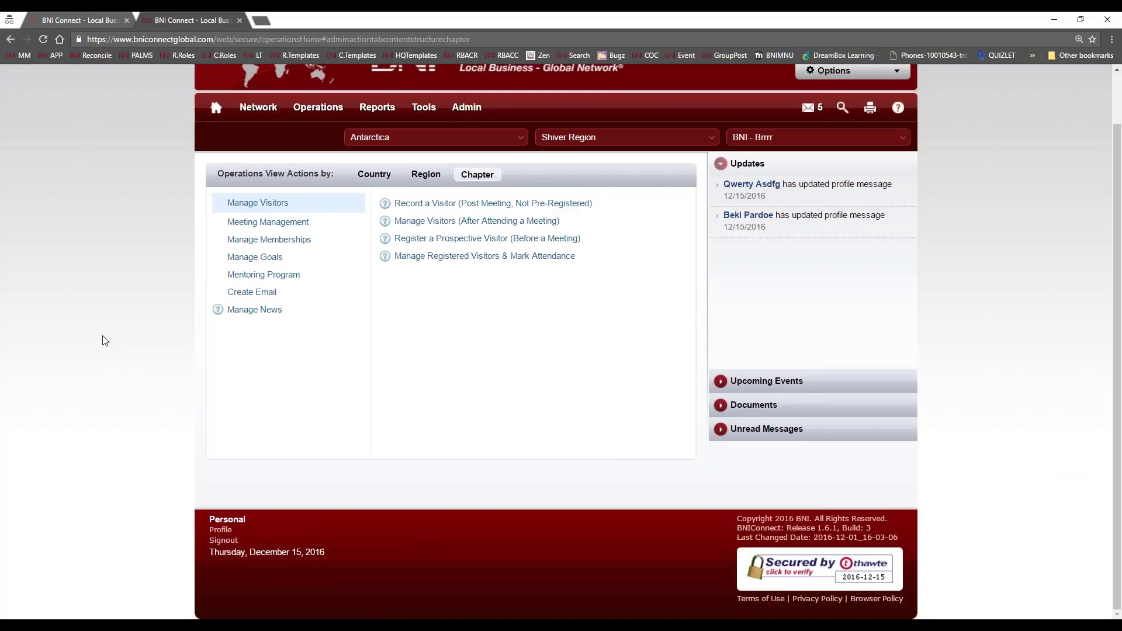
{"action": "left_click", "coordinate": [239, 245]}
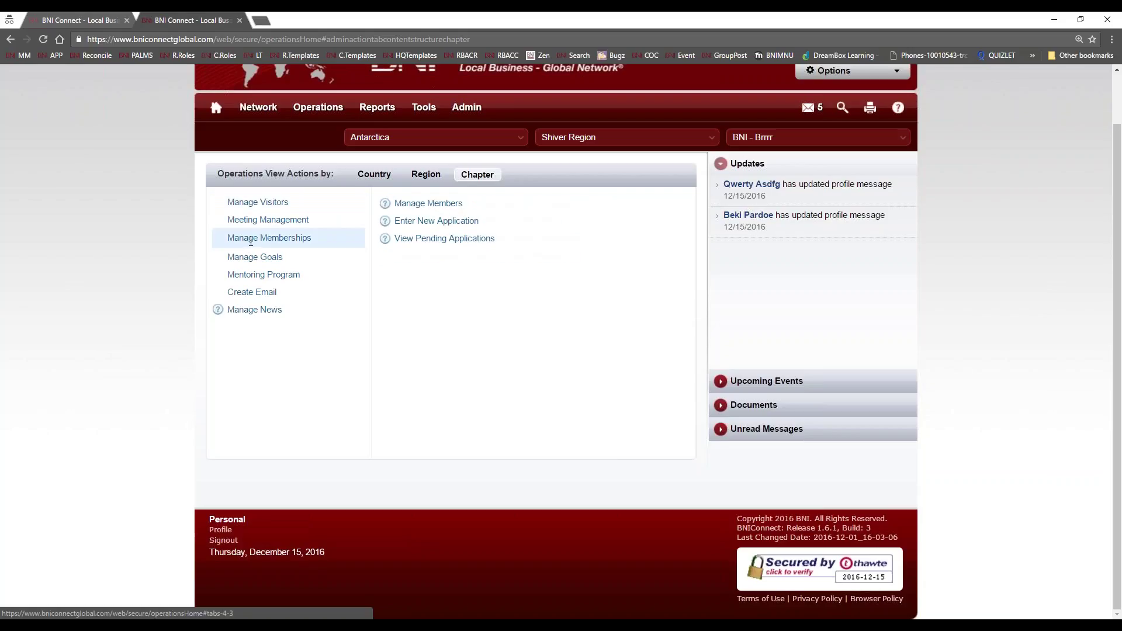
{"action": "left_click", "coordinate": [416, 245]}
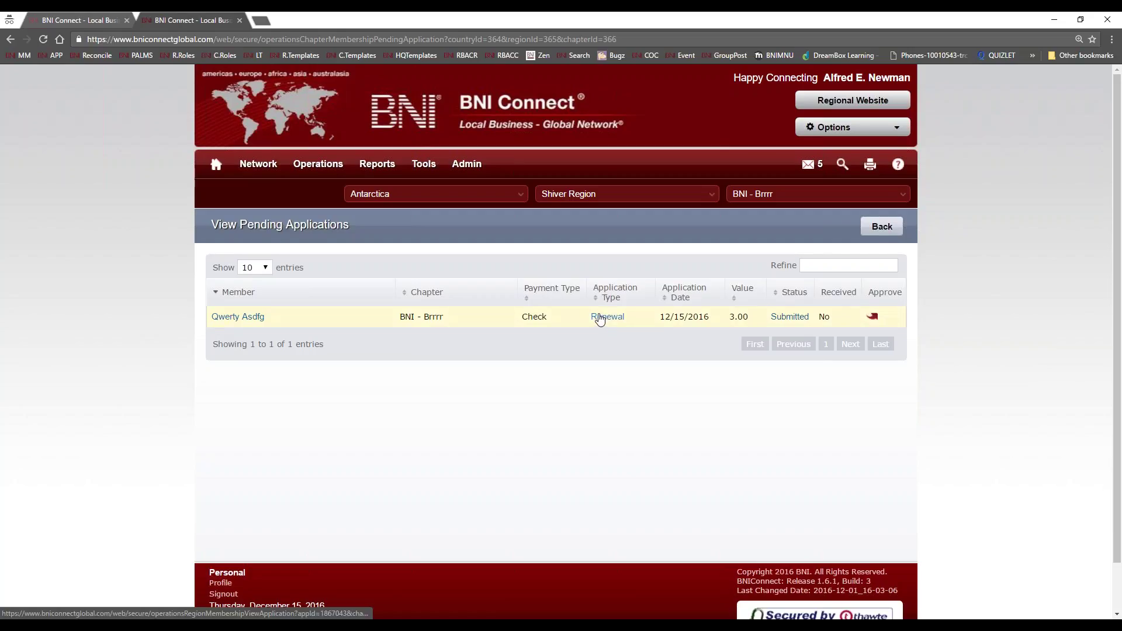
{"action": "left_click_drag", "start_coordinate": [550, 317], "coordinate": [525, 319]}
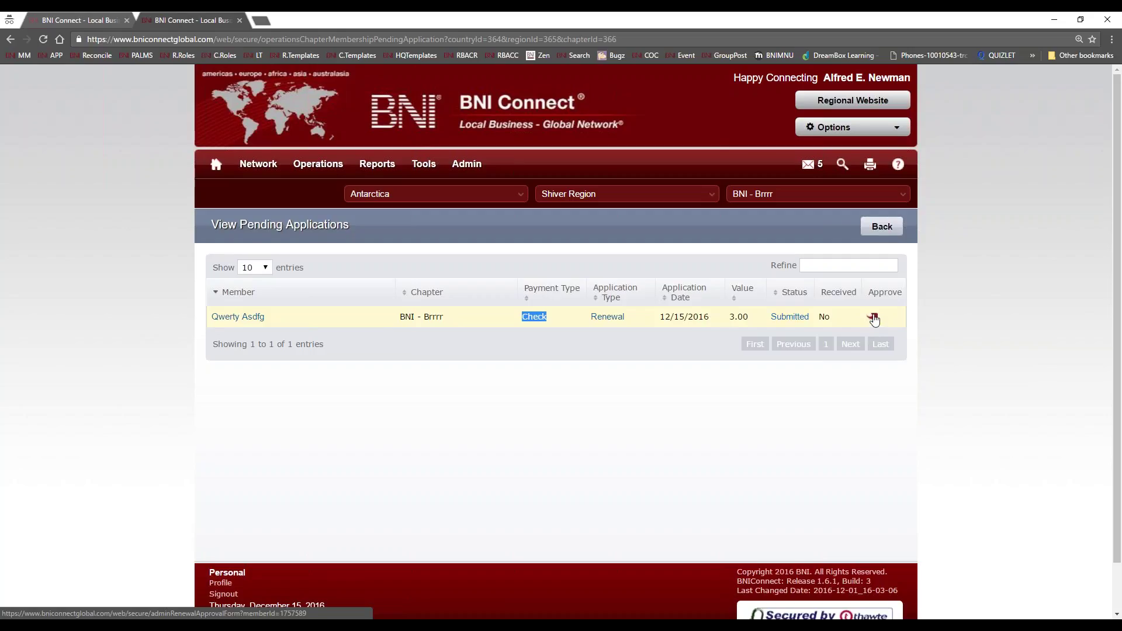
Open the approval form for the pending renewal application and look over its renewal details and approval options
{"action": "left_click", "coordinate": [877, 316]}
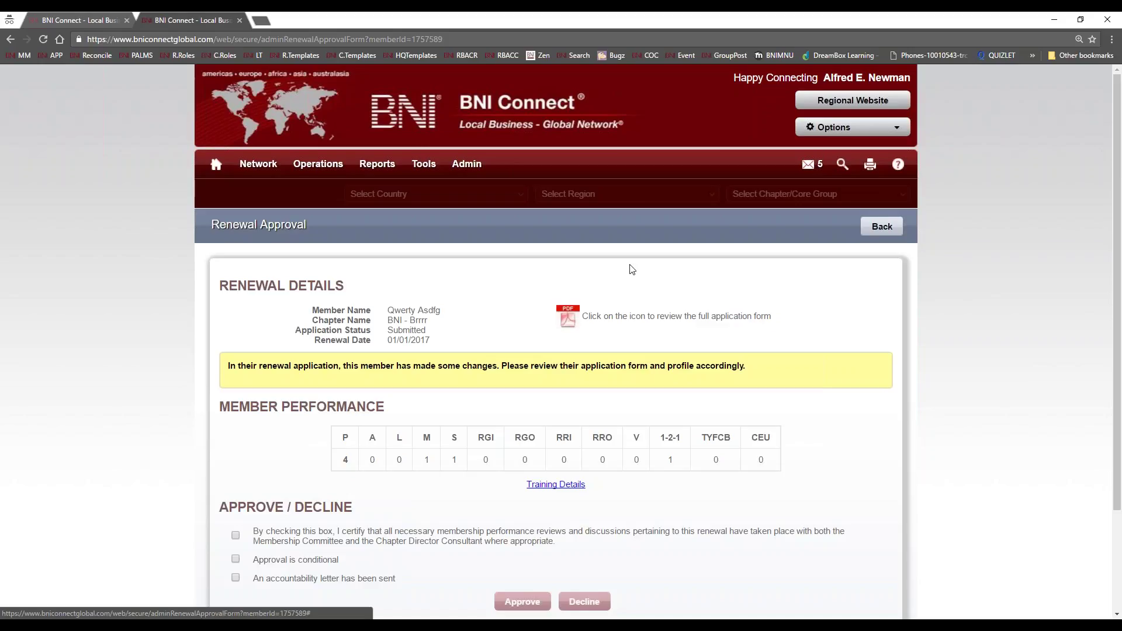
{"action": "scroll", "coordinate": [634, 330], "scroll_direction": "down", "scroll_amount": 2}
{"action": "scroll", "coordinate": [640, 326], "scroll_direction": "up", "scroll_amount": 1}
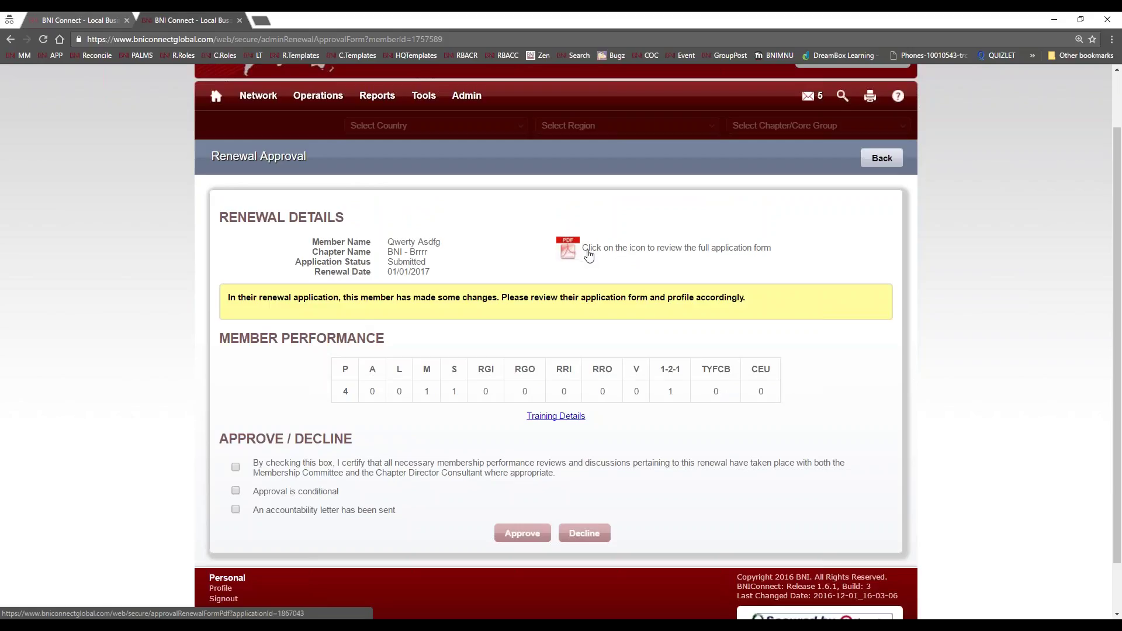
Open the full renewal application form as a PDF, review the applicant's details and participation fees, and close it
{"action": "left_click", "coordinate": [566, 254]}
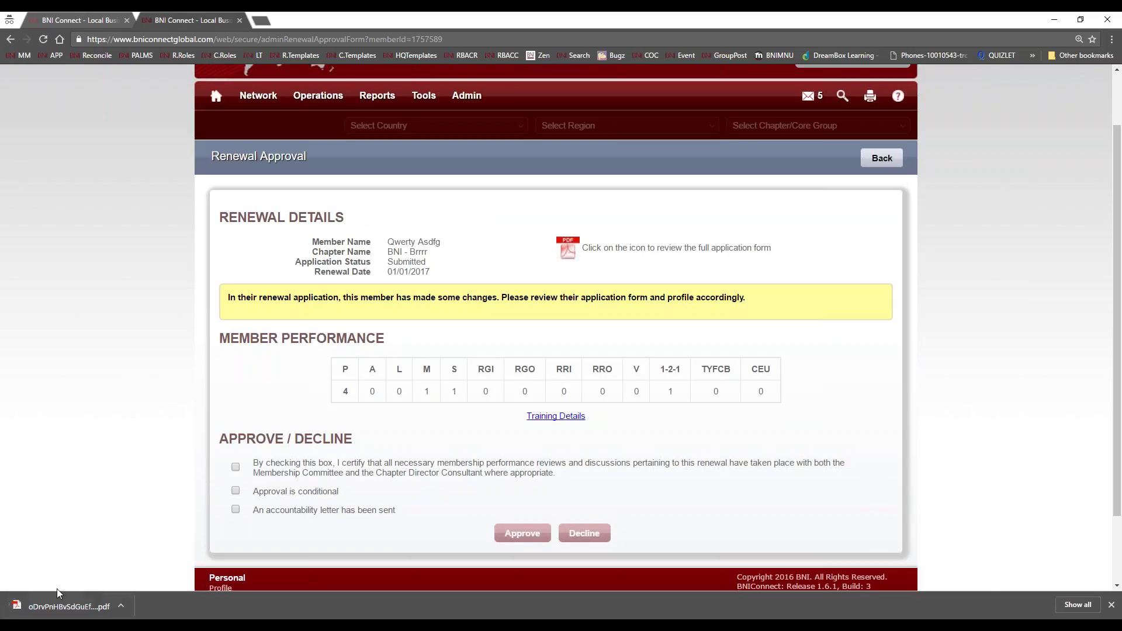
{"action": "left_click", "coordinate": [56, 607]}
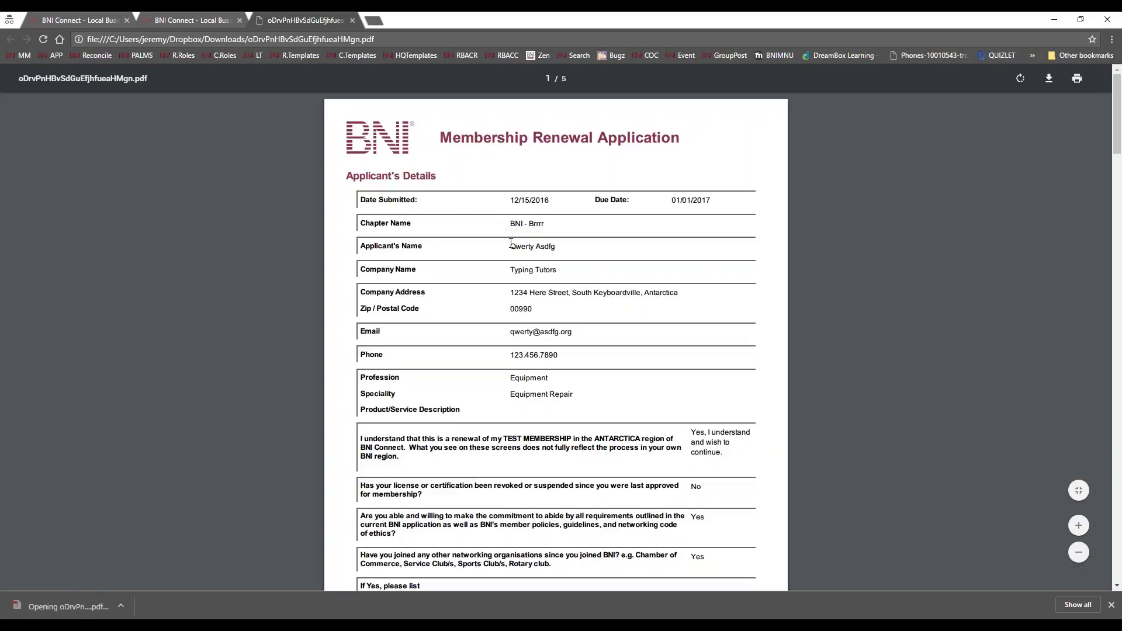
{"action": "scroll", "coordinate": [574, 443], "scroll_direction": "down", "scroll_amount": 4}
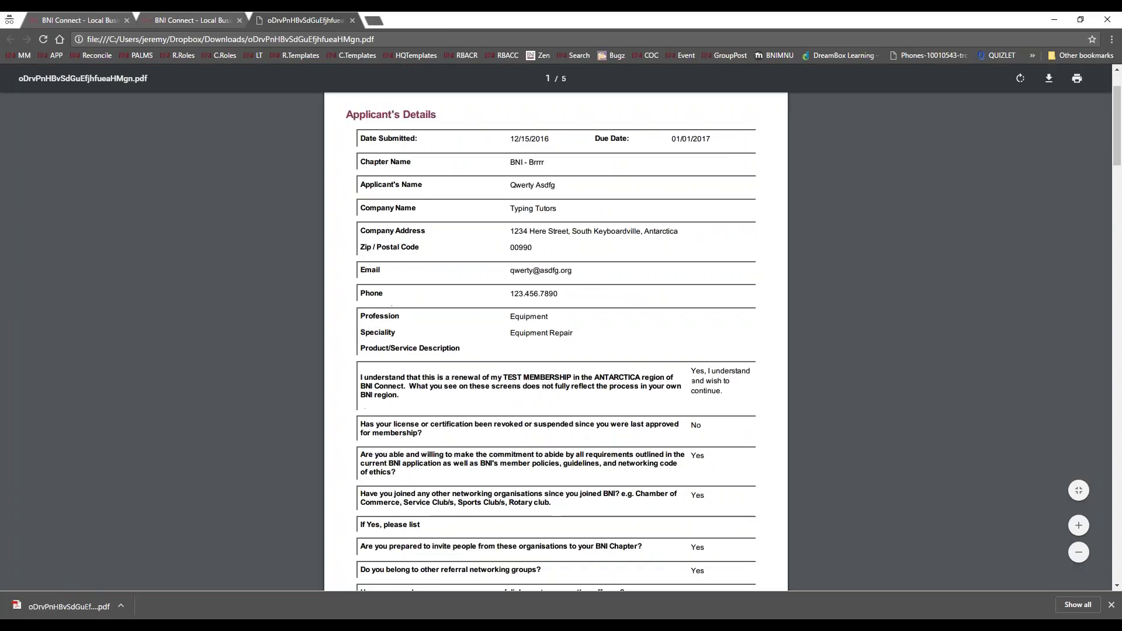
{"action": "scroll", "coordinate": [476, 411], "scroll_direction": "down", "scroll_amount": 6}
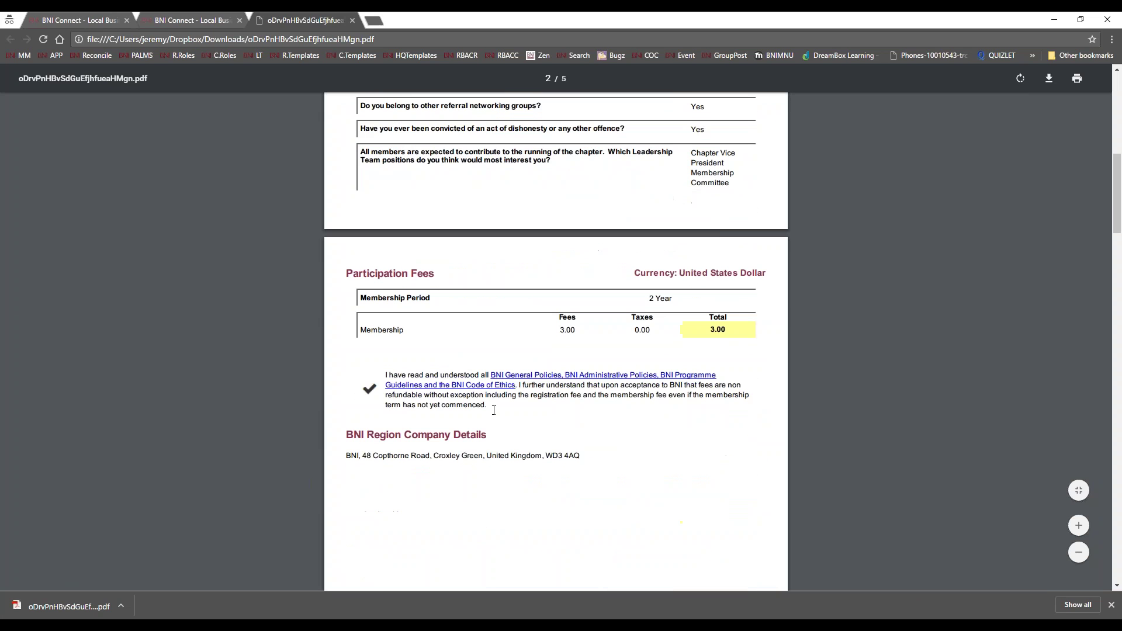
{"action": "scroll", "coordinate": [477, 411], "scroll_direction": "up", "scroll_amount": 11}
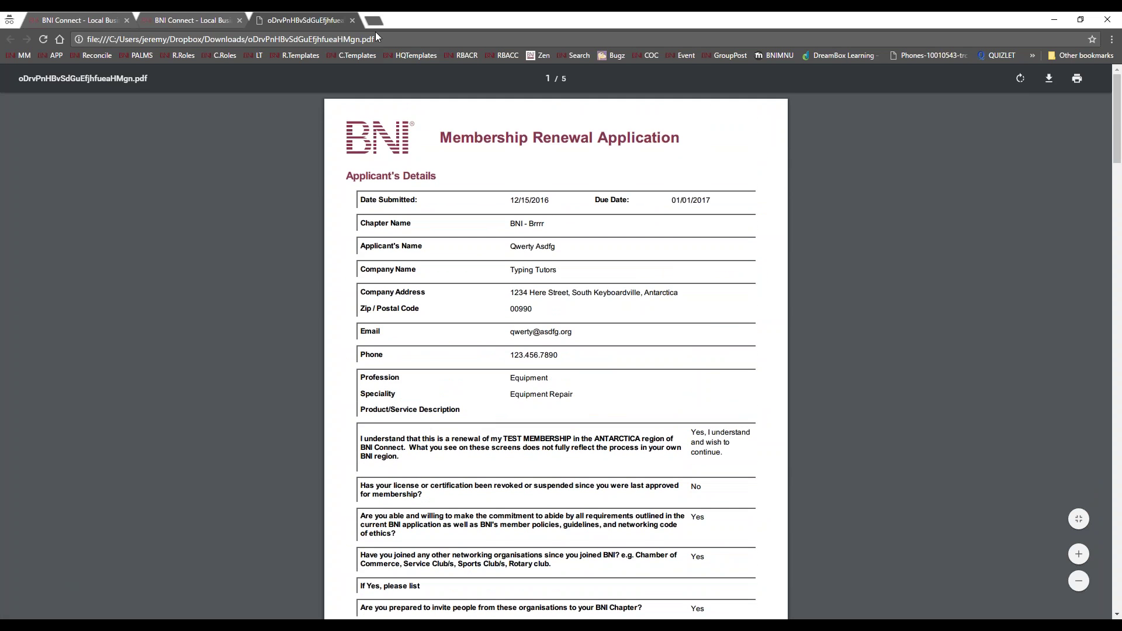
{"action": "left_click", "coordinate": [352, 21]}
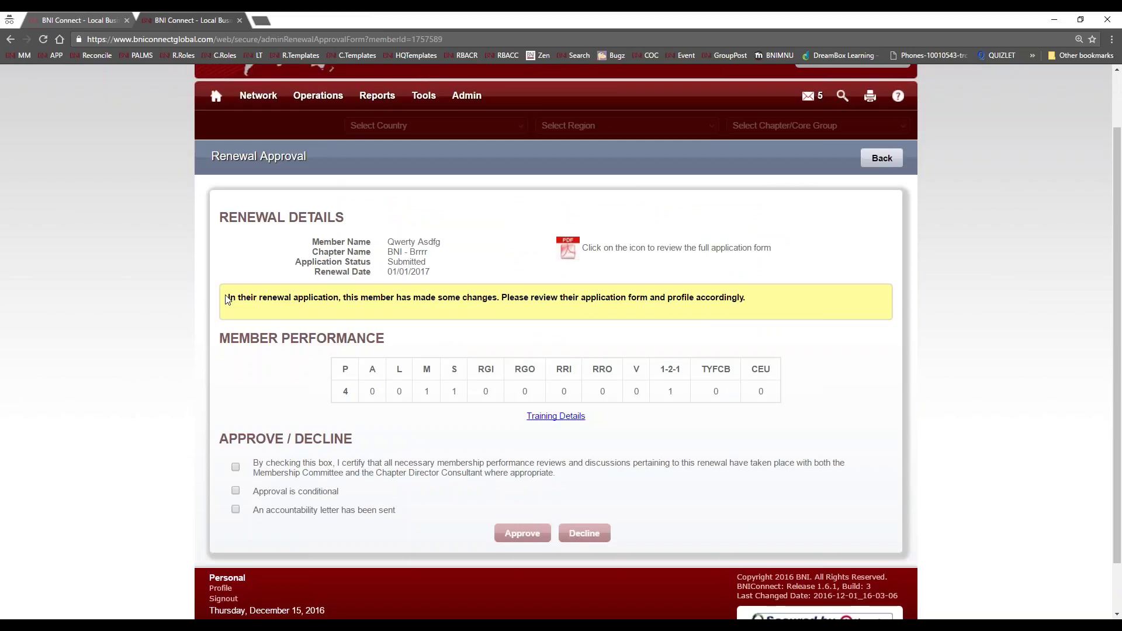
Read the notice on the renewal approval form about changes made in the member's application
{"action": "left_click_drag", "start_coordinate": [227, 297], "coordinate": [750, 297]}
{"action": "left_click", "coordinate": [326, 308]}
{"action": "left_click_drag", "start_coordinate": [345, 297], "coordinate": [504, 296]}
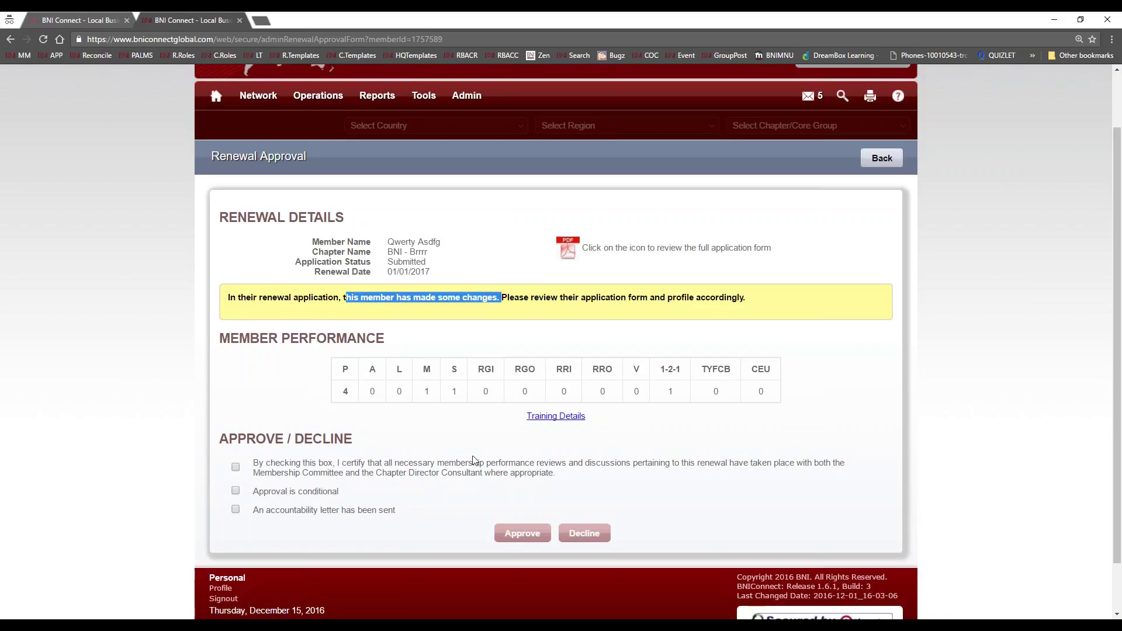
Certify that all necessary membership performance reviews and discussions for this renewal have taken place
{"action": "left_click", "coordinate": [235, 467]}
{"action": "left_click_drag", "start_coordinate": [310, 464], "coordinate": [780, 468]}
{"action": "left_click", "coordinate": [447, 483]}
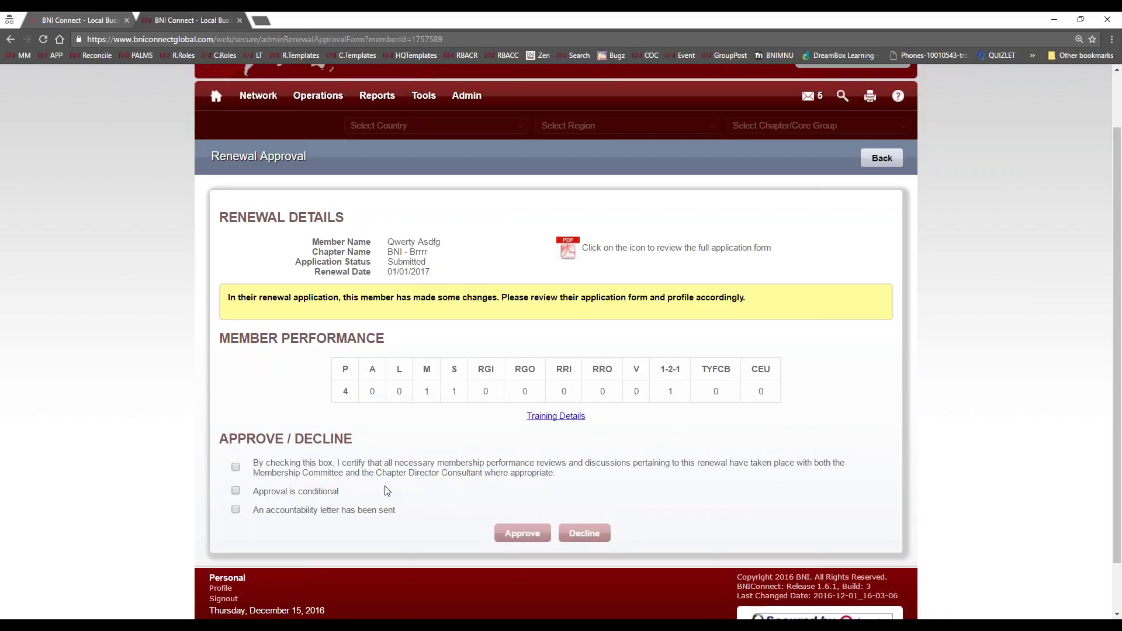
{"action": "left_click", "coordinate": [235, 469]}
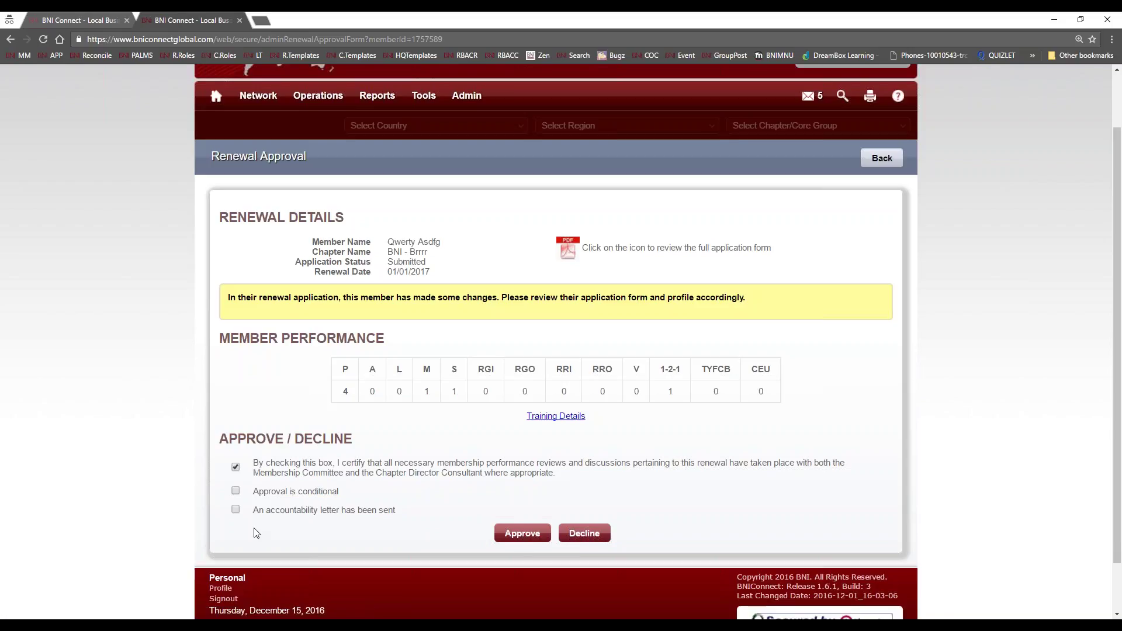
{"action": "key", "text": "F5"}
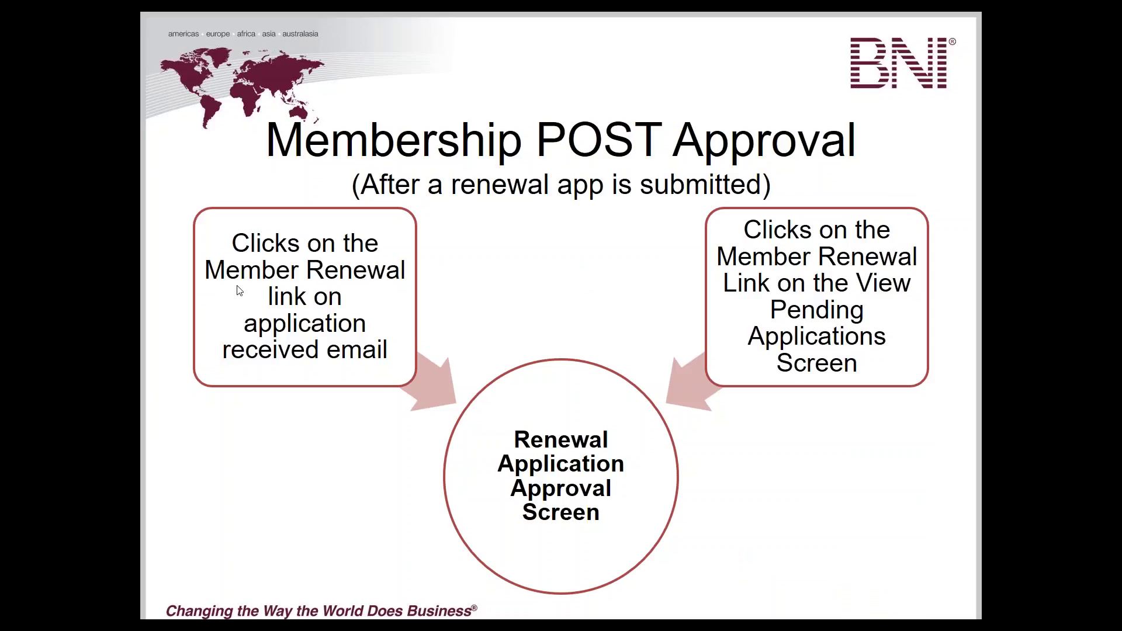
{"action": "left_click", "coordinate": [209, 319]}
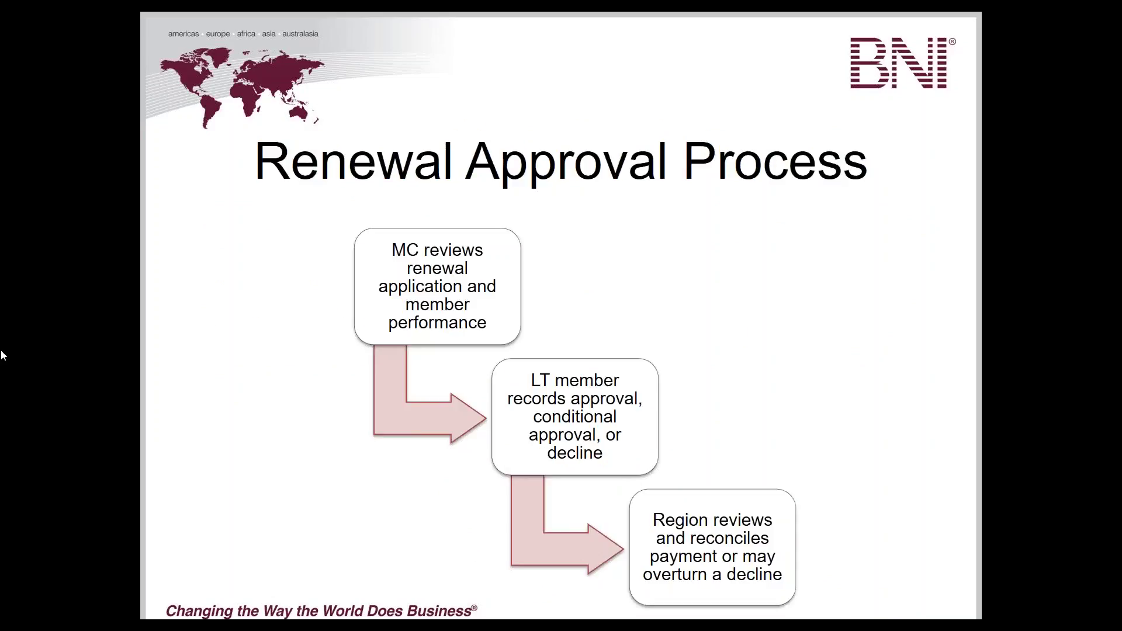